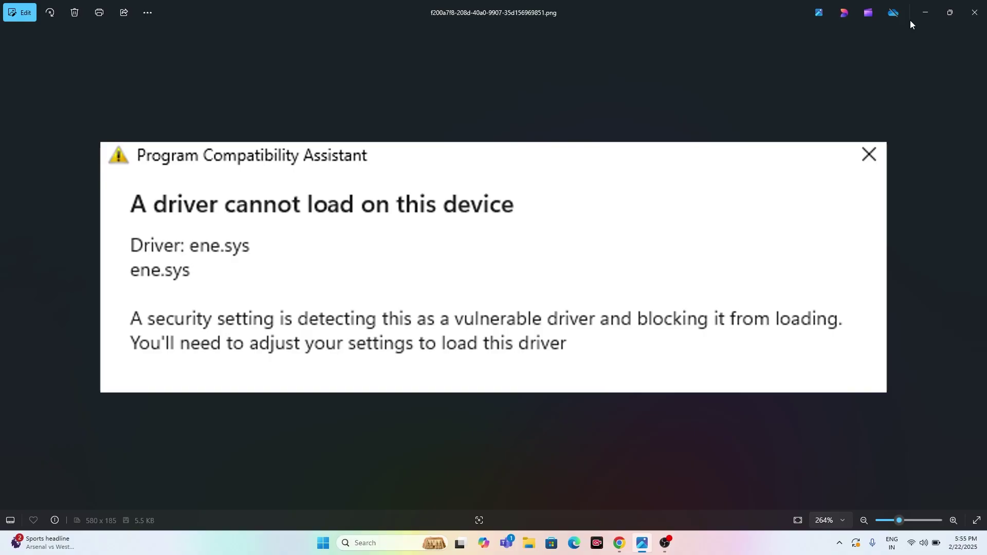
Minimize the Photos viewer showing the ene.sys driver-blocked error screenshot.
{"action": "left_click", "coordinate": [924, 12]}
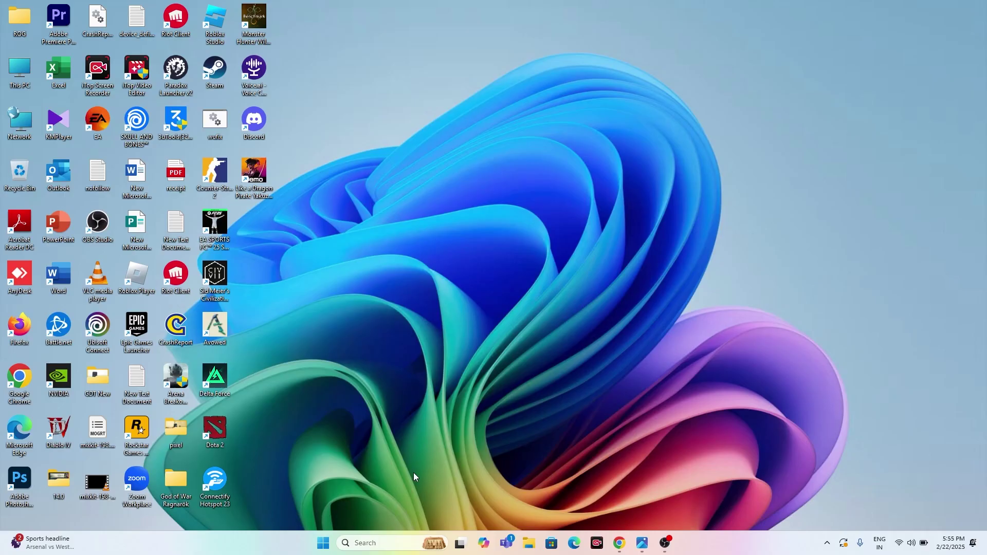
Open Settings to Windows Update's Optional updates and expand the Driver updates list.
{"action": "left_click", "coordinate": [376, 542]}
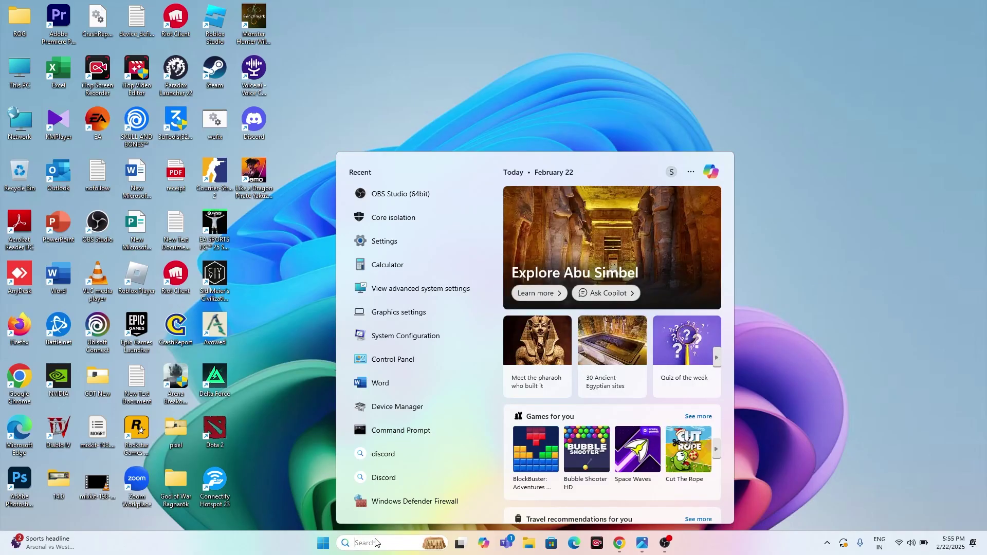
{"action": "type", "text": "sett"}
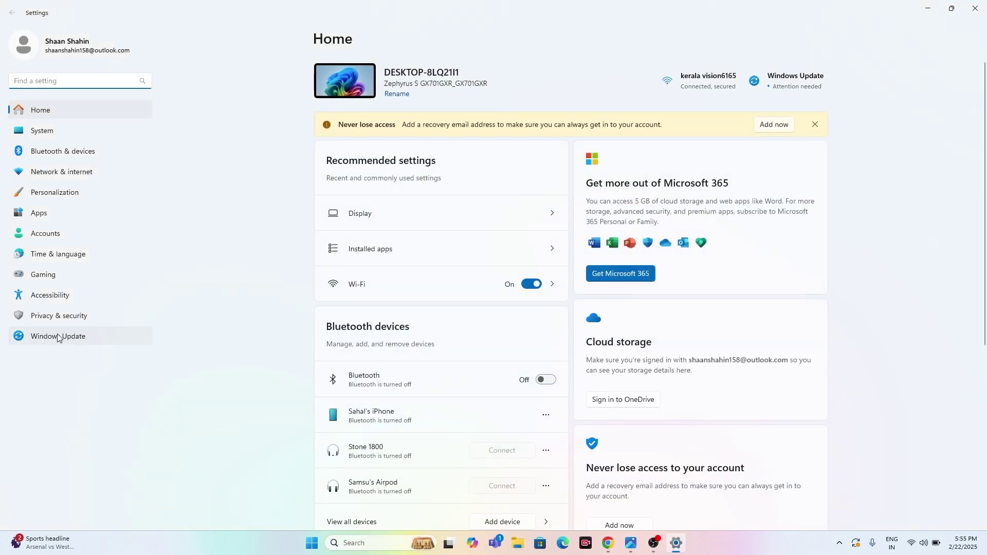
{"action": "left_click", "coordinate": [57, 336]}
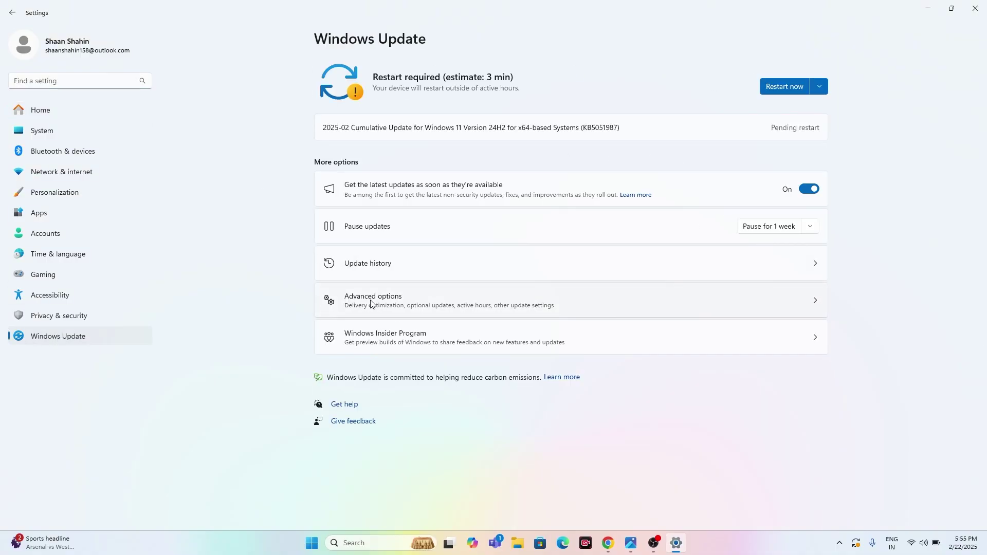
{"action": "left_click", "coordinate": [404, 302]}
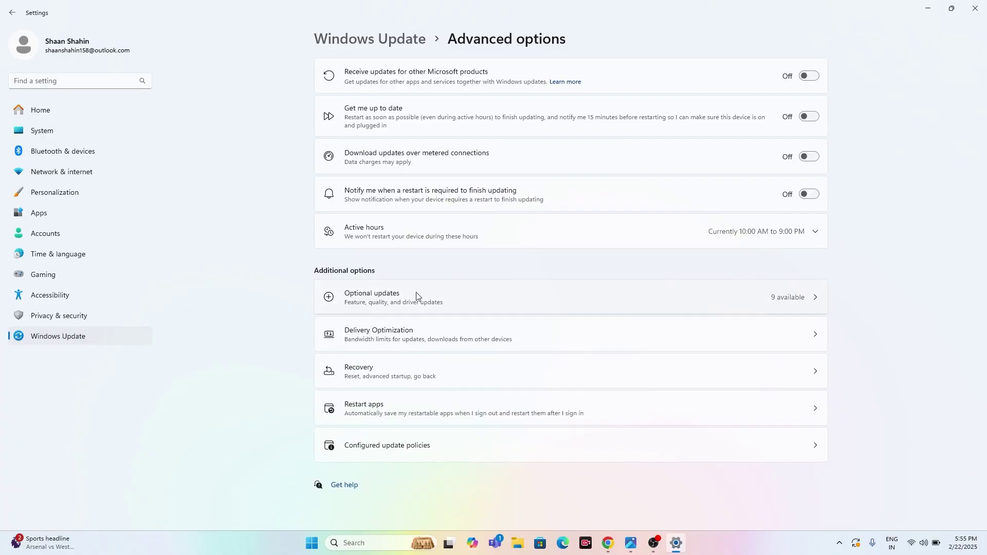
{"action": "left_click", "coordinate": [428, 296]}
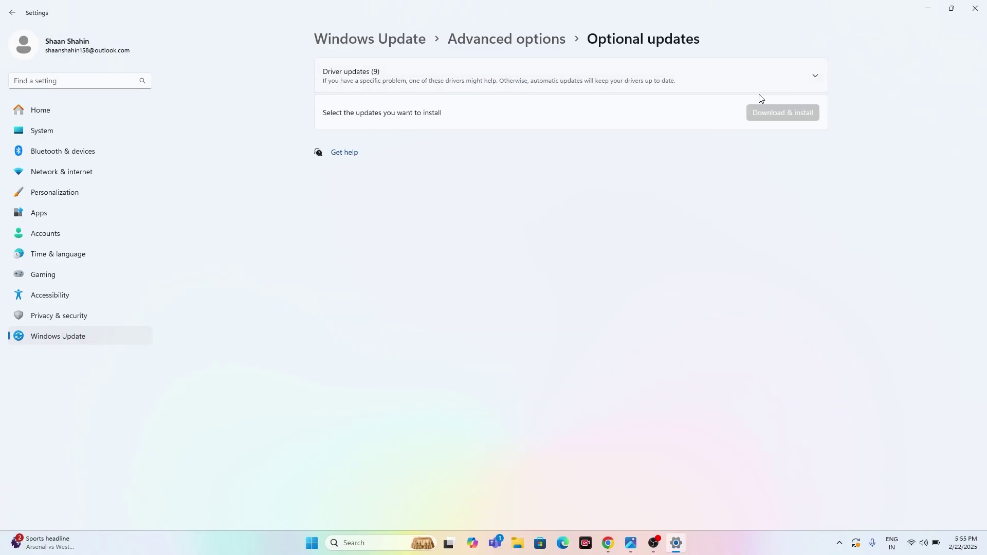
{"action": "left_click", "coordinate": [817, 79]}
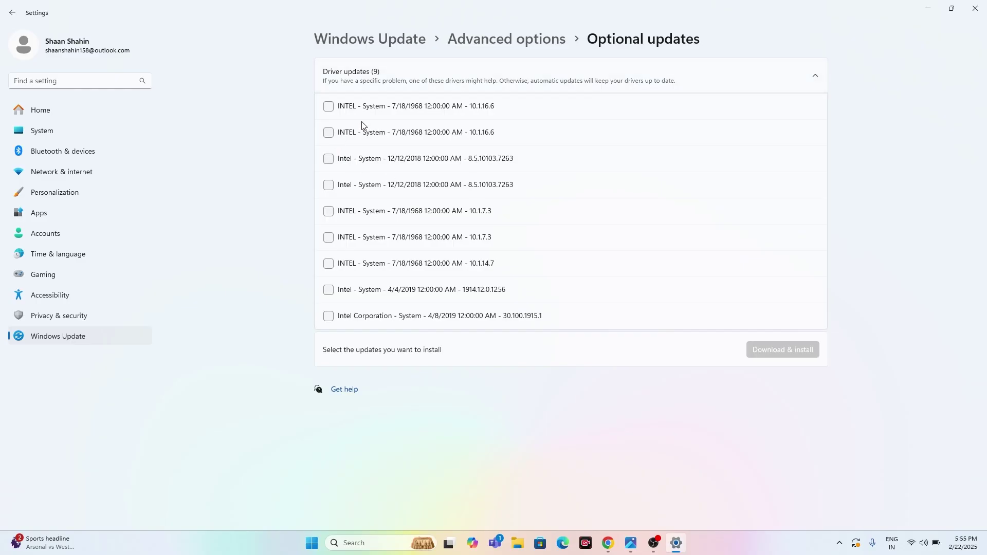
Tick eight of the nine optional Intel driver updates for installation.
{"action": "left_click", "coordinate": [333, 110]}
{"action": "left_click", "coordinate": [331, 136]}
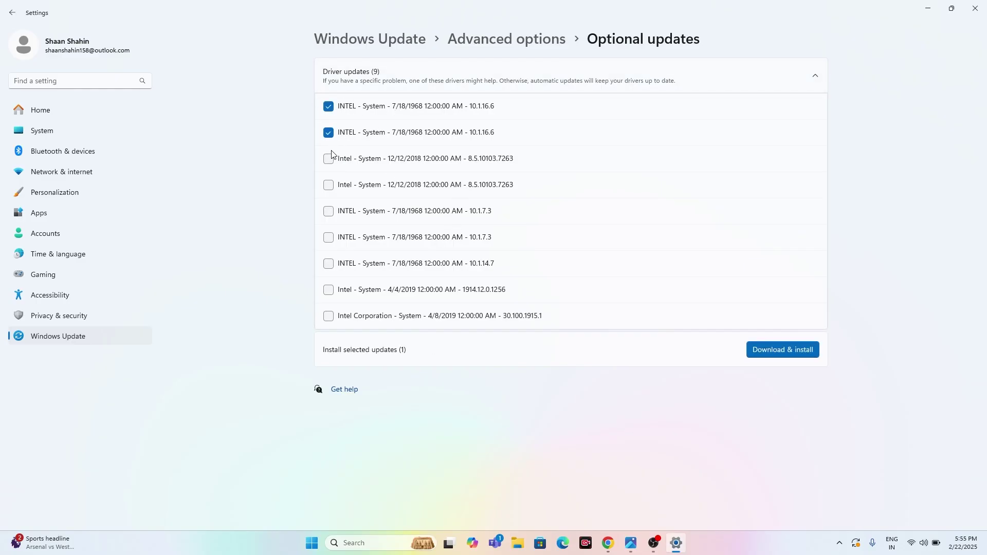
{"action": "left_click", "coordinate": [330, 159]}
{"action": "left_click", "coordinate": [327, 215]}
{"action": "left_click", "coordinate": [329, 265]}
{"action": "left_click", "coordinate": [328, 316]}
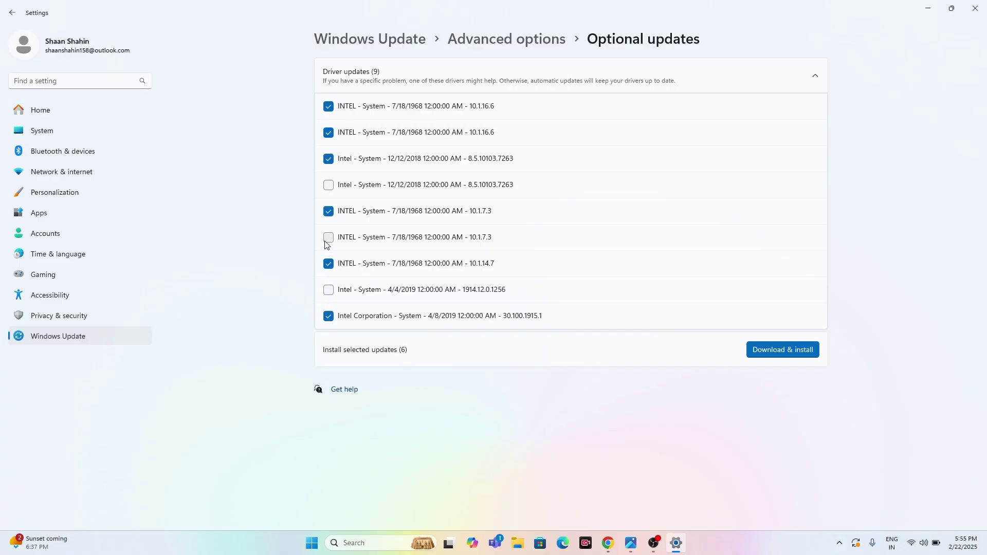
{"action": "left_click", "coordinate": [328, 237]}
{"action": "left_click", "coordinate": [329, 289]}
View the Recovery page under Windows Update's Advanced options, then close Settings.
{"action": "left_click", "coordinate": [12, 12]}
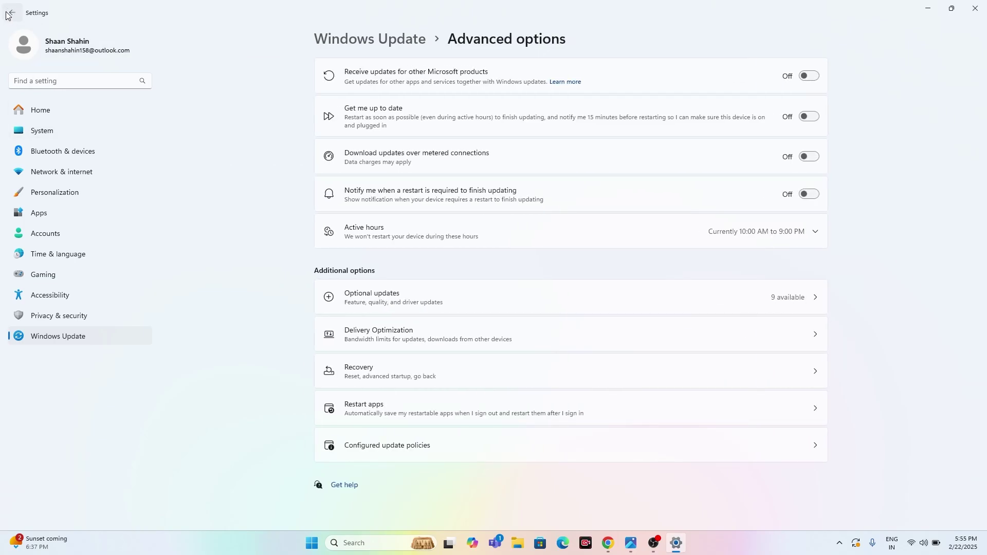
{"action": "left_click", "coordinate": [12, 12]}
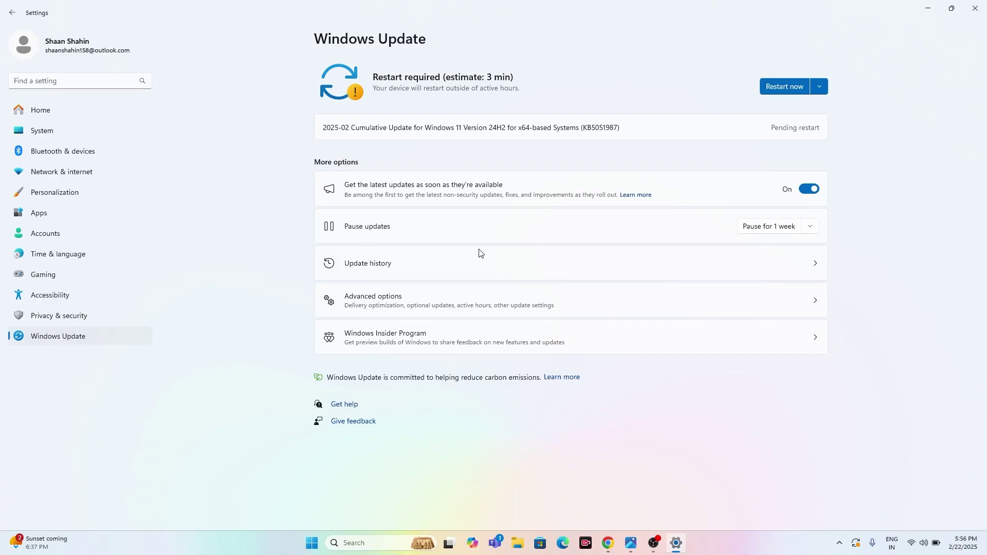
{"action": "left_click", "coordinate": [419, 302]}
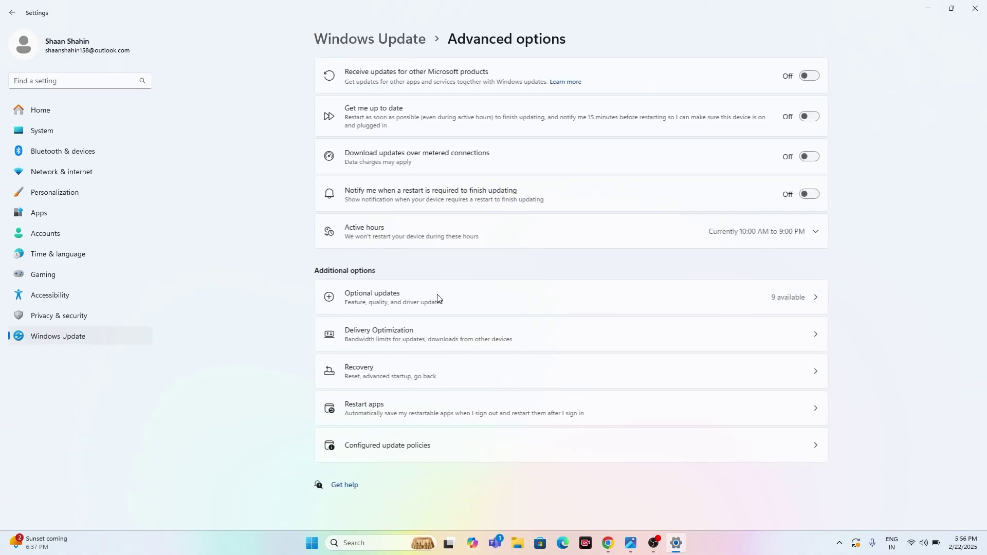
{"action": "left_click", "coordinate": [395, 368]}
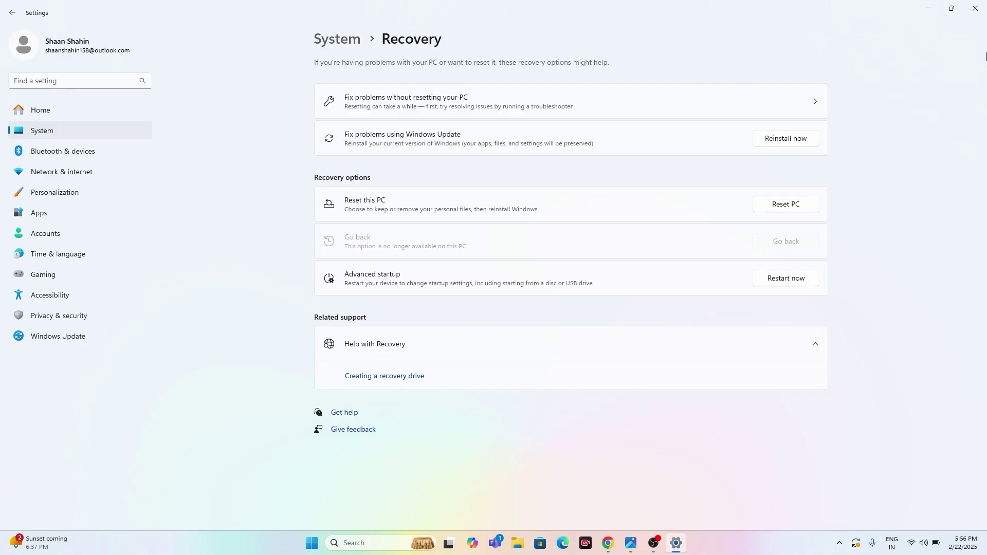
{"action": "left_click", "coordinate": [975, 8]}
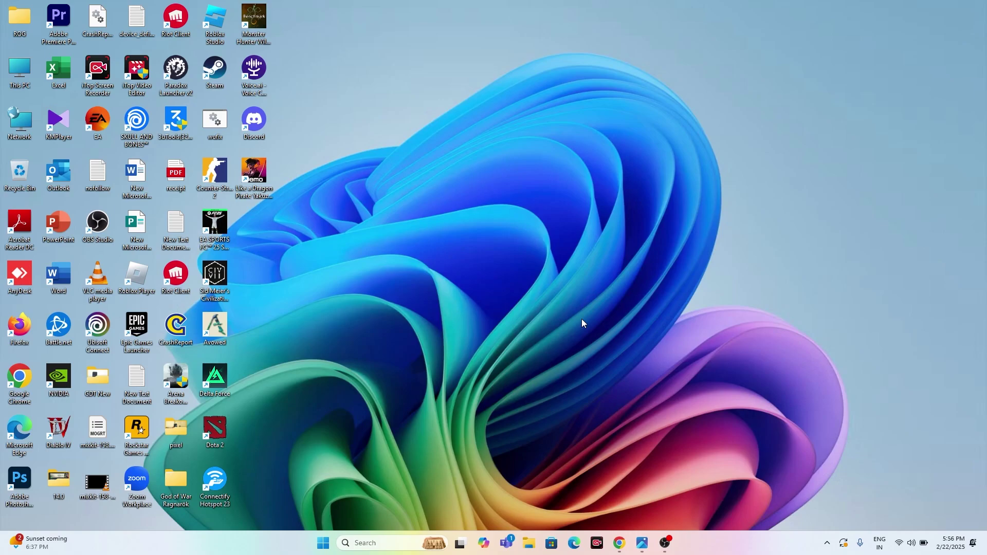
Open Local Disk (C:) from This PC in File Explorer.
{"action": "left_click", "coordinate": [529, 544]}
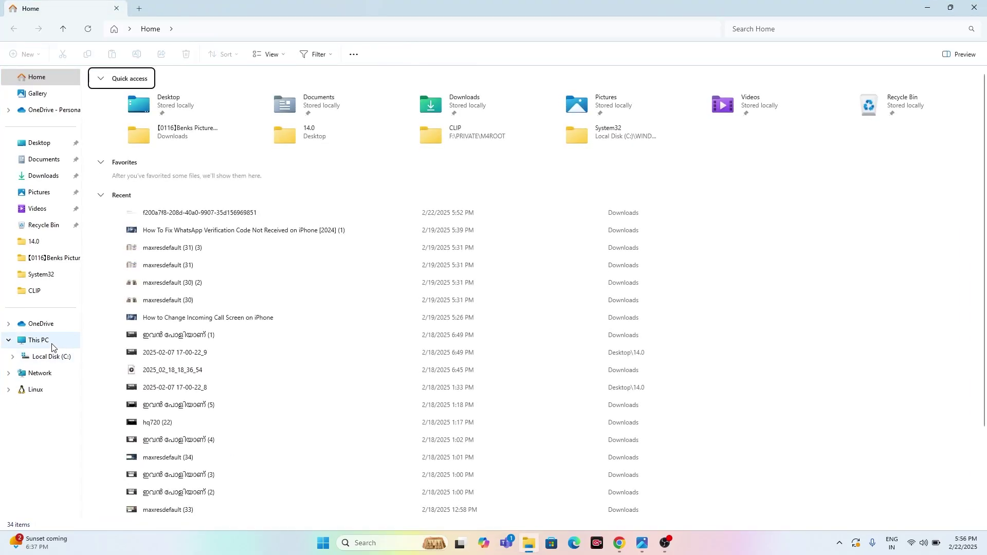
{"action": "left_click", "coordinate": [51, 343]}
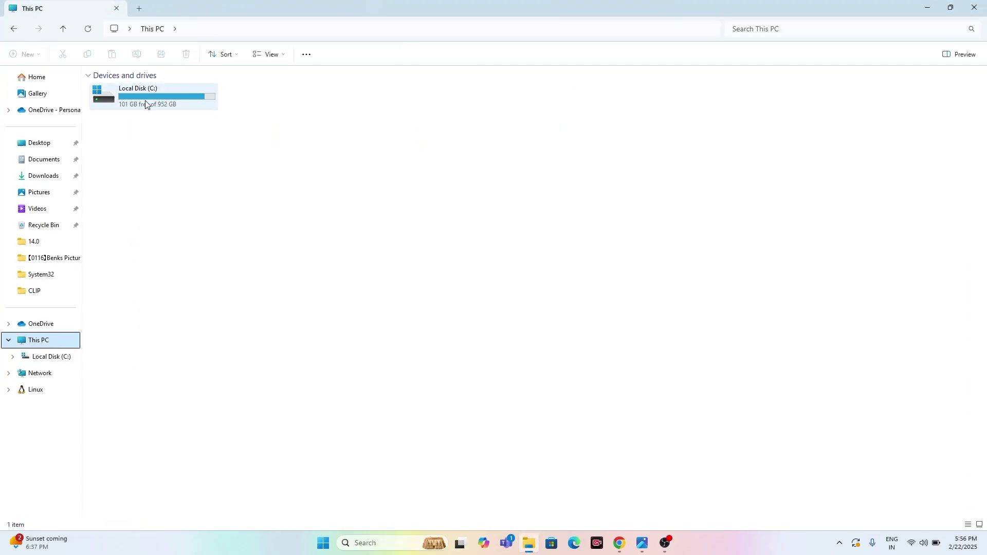
{"action": "double_click", "coordinate": [145, 100]}
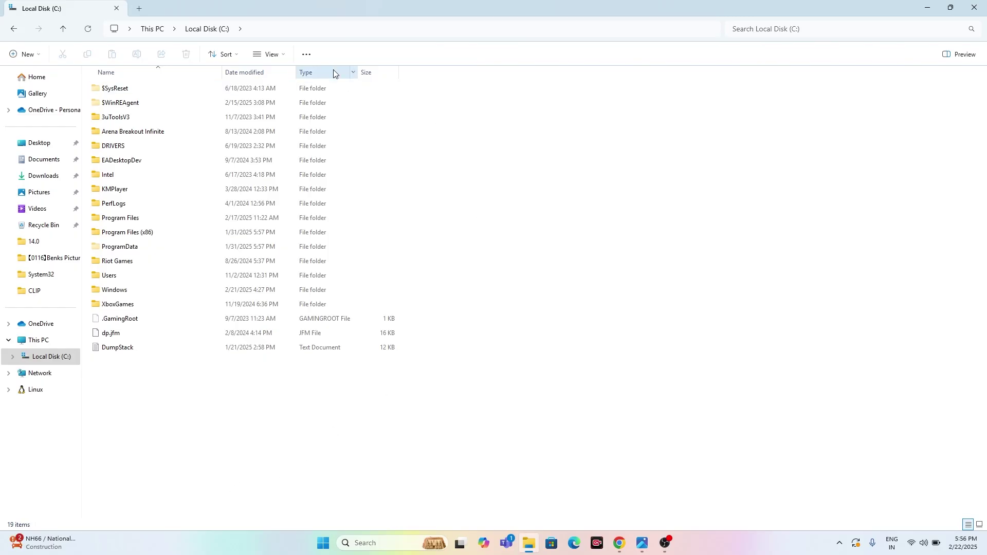
Turn hidden items off and back on so $SysReset and ProgramData appear.
{"action": "left_click", "coordinate": [280, 56]}
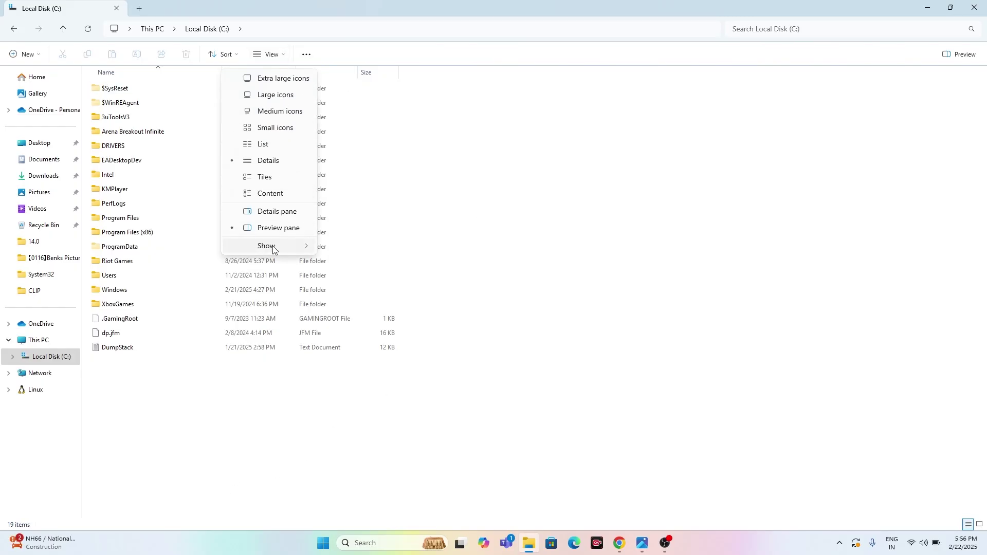
{"action": "mouse_move", "coordinate": [273, 248]}
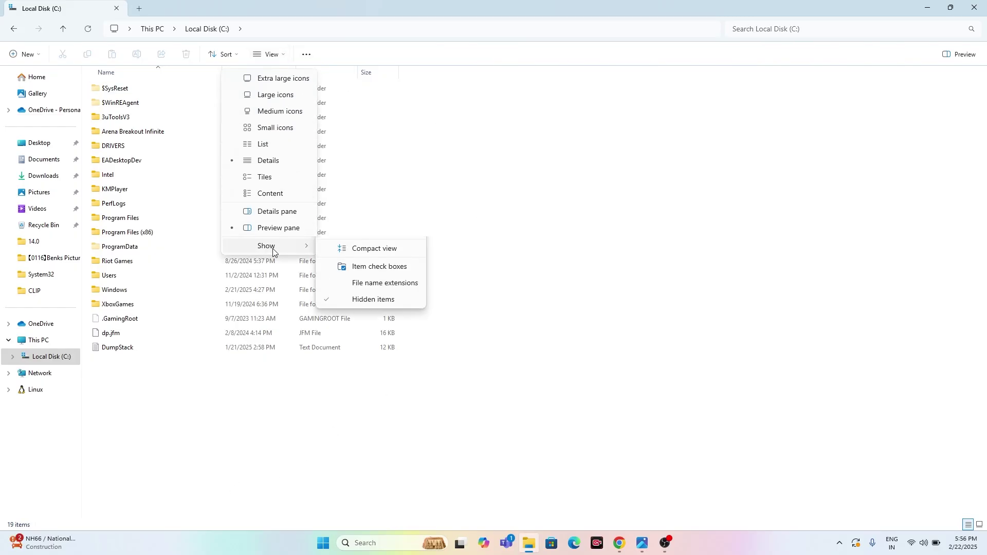
{"action": "left_click", "coordinate": [327, 317]}
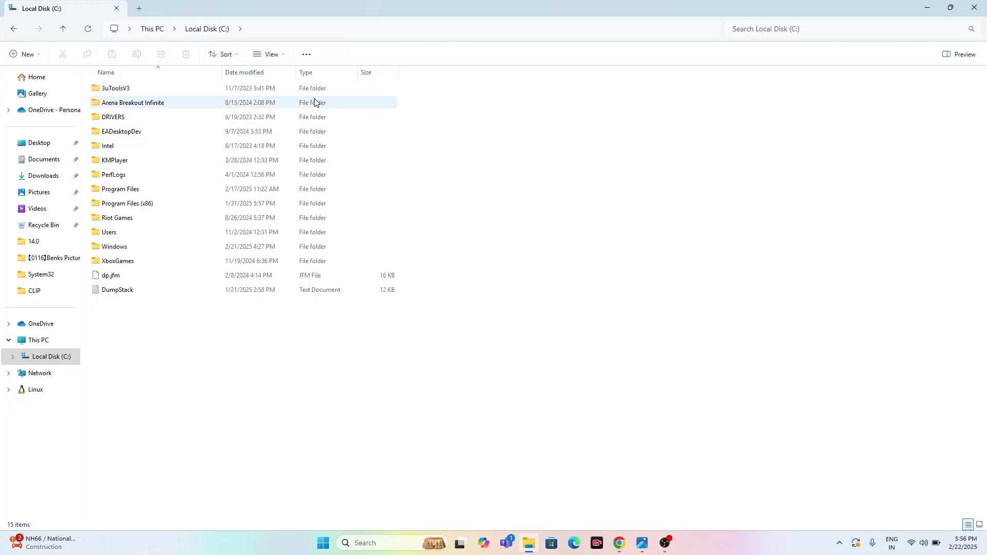
{"action": "left_click", "coordinate": [280, 57]}
{"action": "mouse_move", "coordinate": [277, 246]}
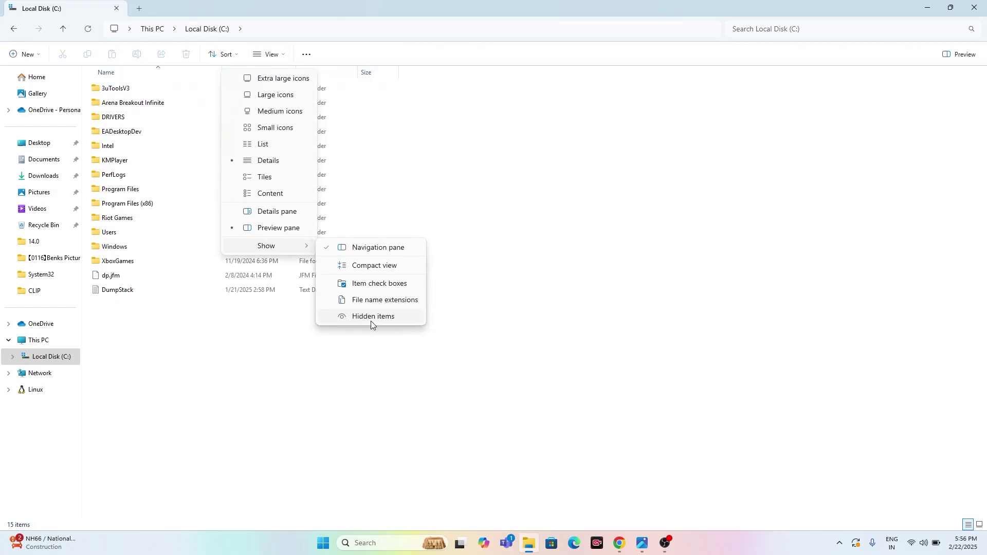
{"action": "left_click", "coordinate": [357, 317]}
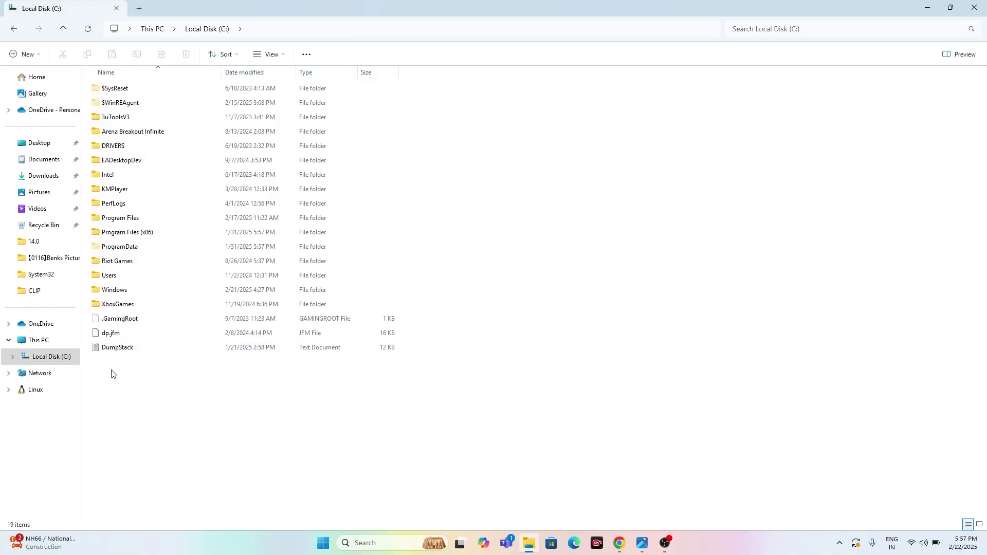
Open the C:\Windows folder and scroll down to ene.sys.
{"action": "double_click", "coordinate": [120, 292]}
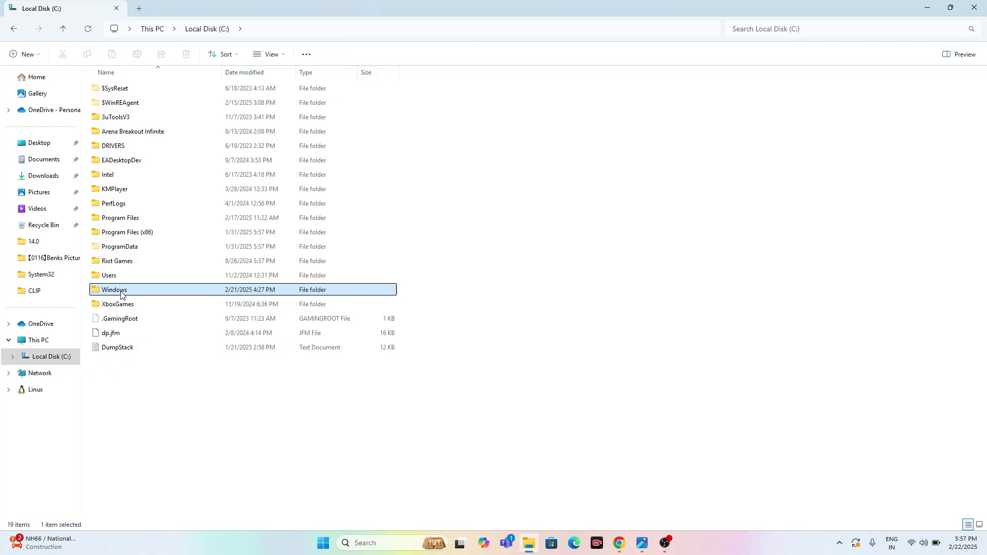
{"action": "scroll", "coordinate": [178, 219], "scroll_direction": "down", "scroll_amount": 12}
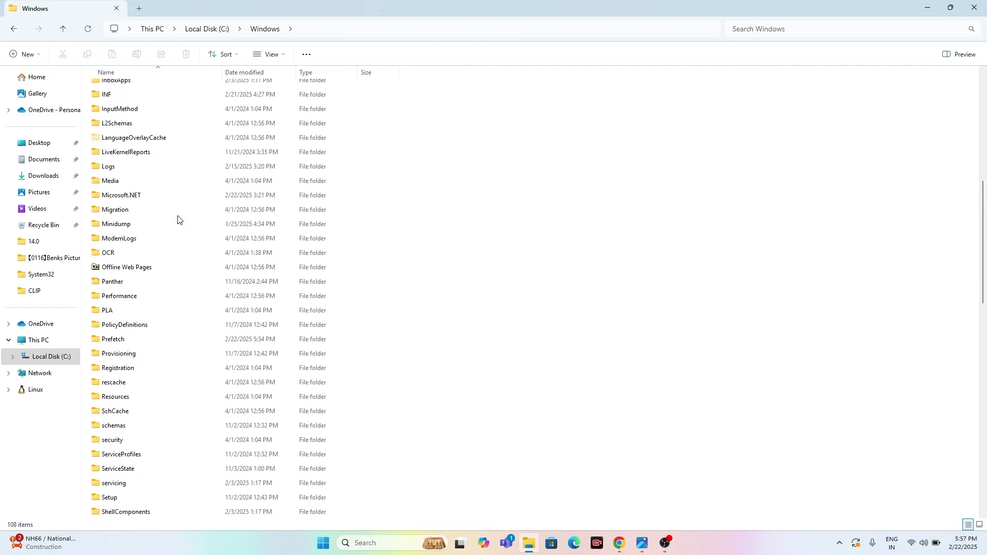
{"action": "scroll", "coordinate": [178, 219], "scroll_direction": "down", "scroll_amount": 7}
{"action": "scroll", "coordinate": [177, 219], "scroll_direction": "down", "scroll_amount": 6}
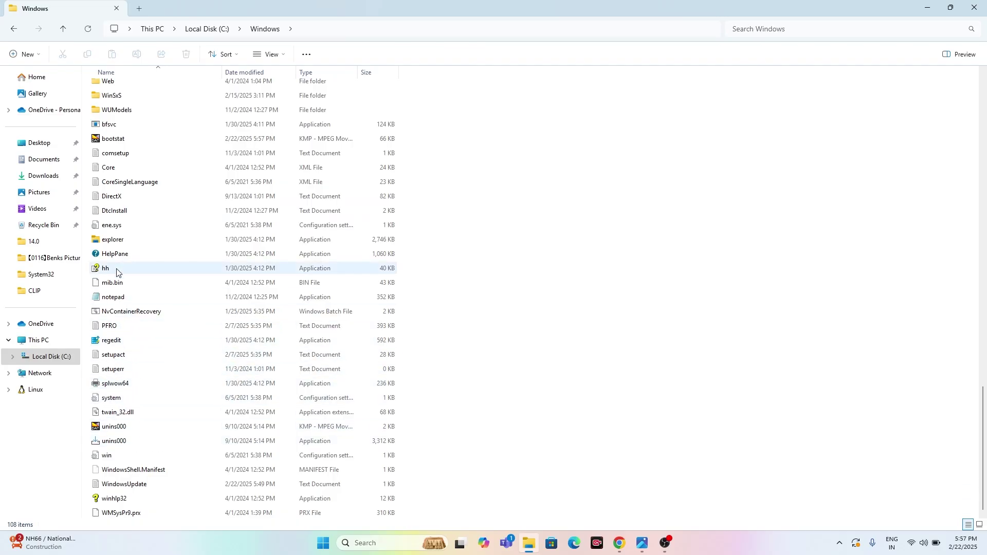
Rename ene.sys to ene2.sys and close File Explorer.
{"action": "mouse_move", "coordinate": [100, 230]}
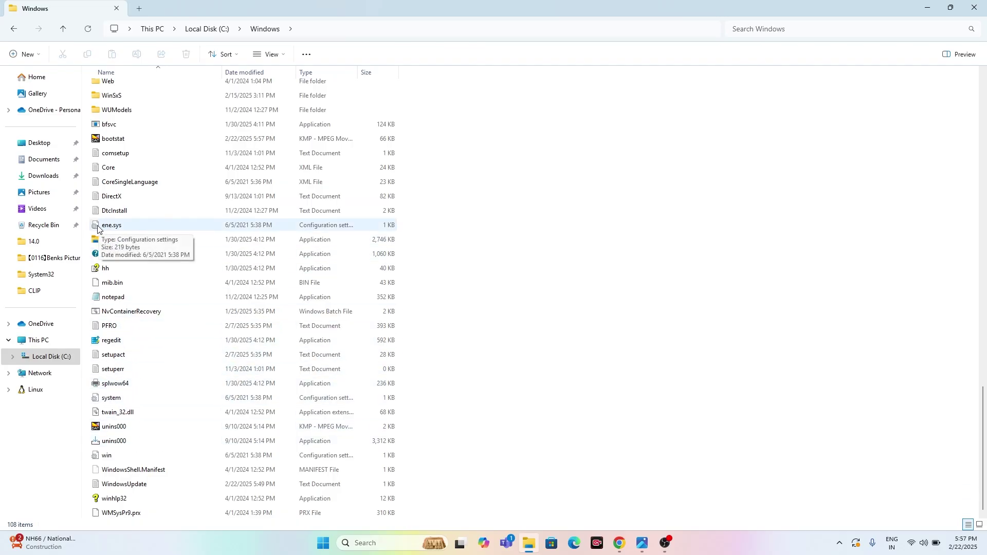
{"action": "right_click", "coordinate": [127, 231]}
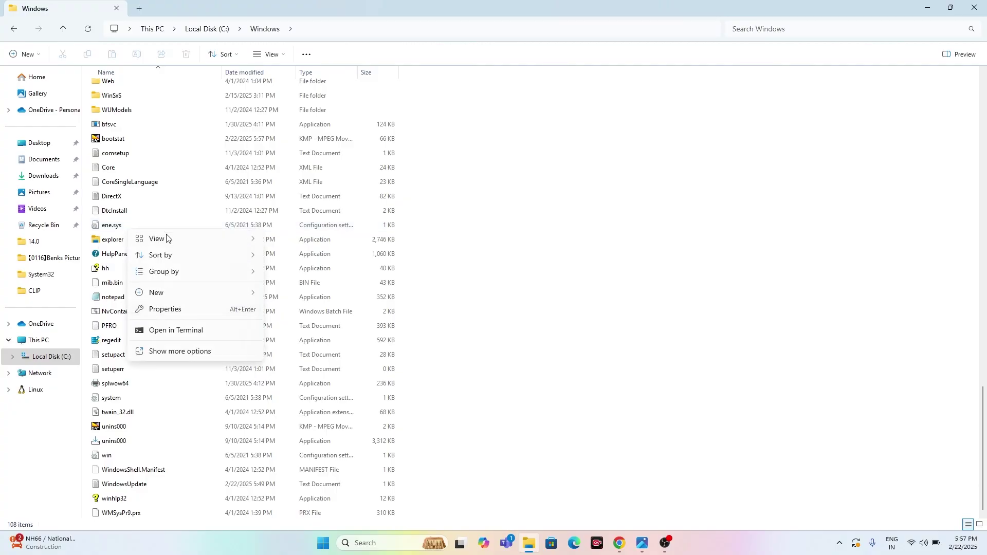
{"action": "left_click", "coordinate": [121, 230]}
{"action": "right_click", "coordinate": [120, 230]}
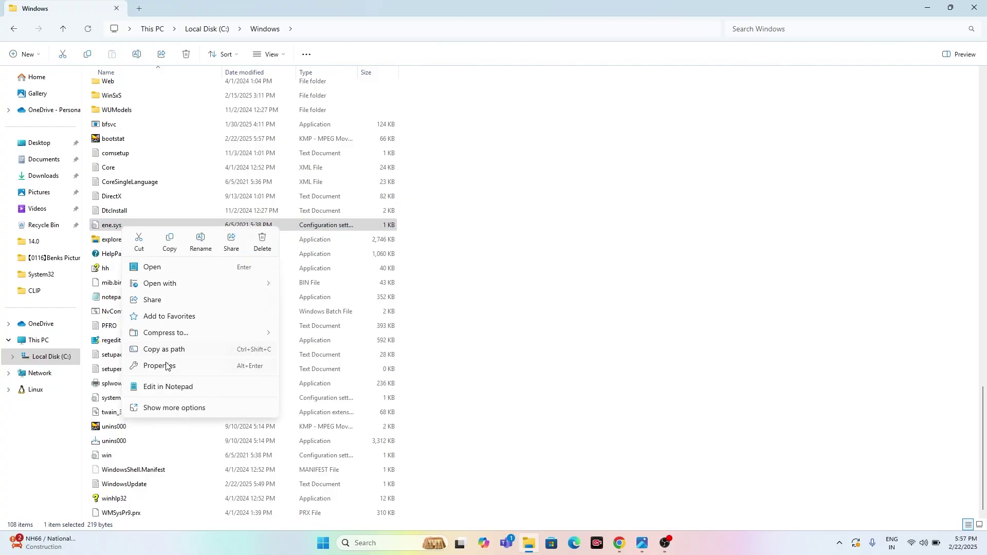
{"action": "left_click", "coordinate": [163, 409]}
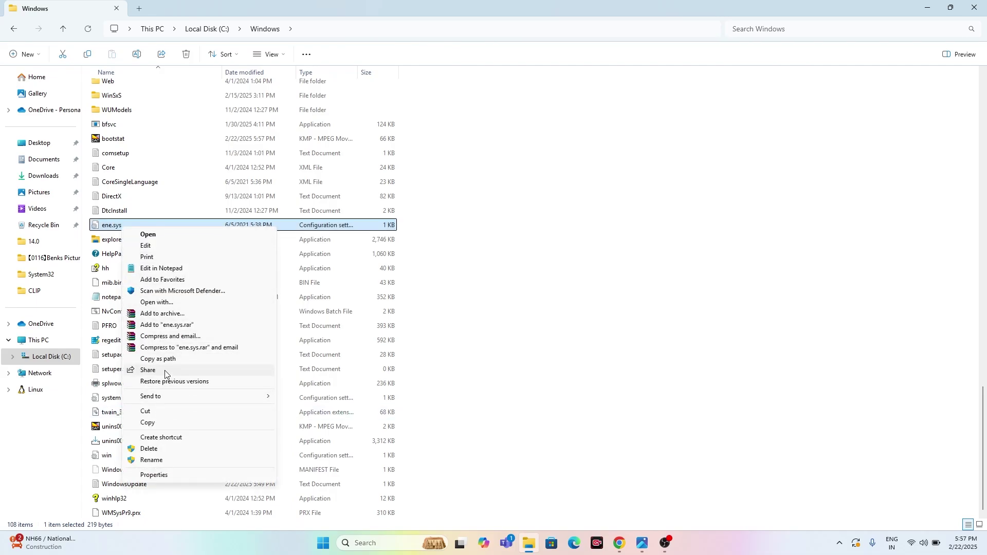
{"action": "left_click", "coordinate": [162, 459]}
{"action": "left_click", "coordinate": [127, 226]}
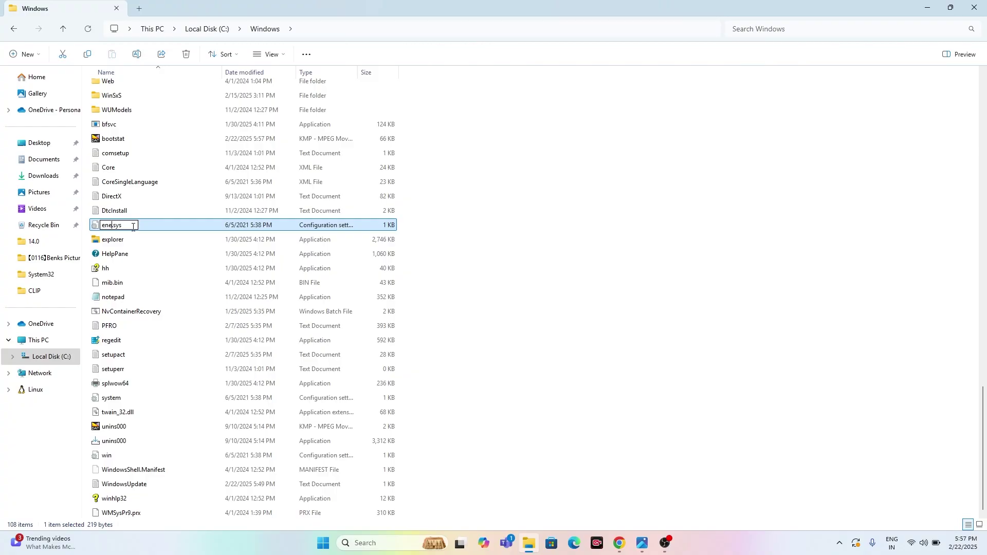
{"action": "type", "text": "2"}
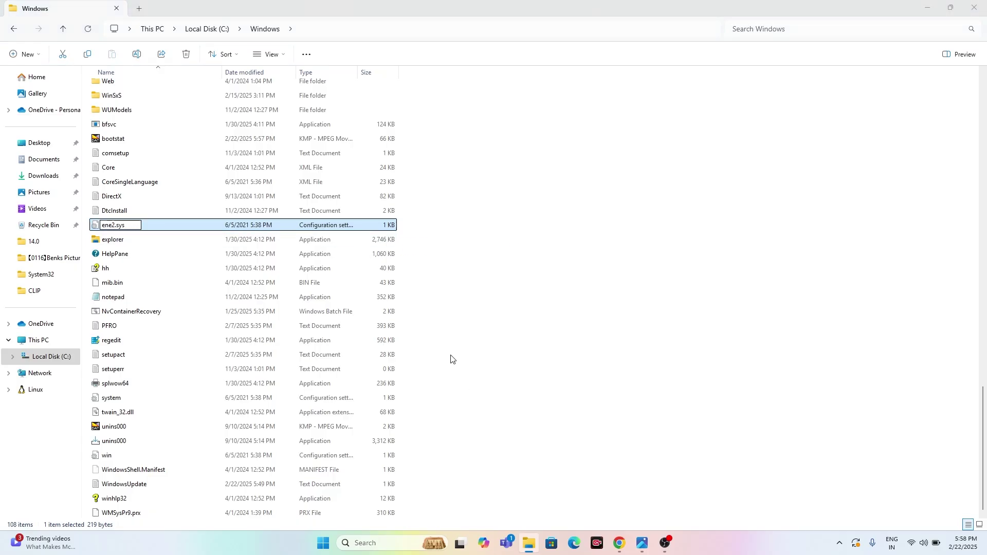
{"action": "left_click", "coordinate": [459, 334]}
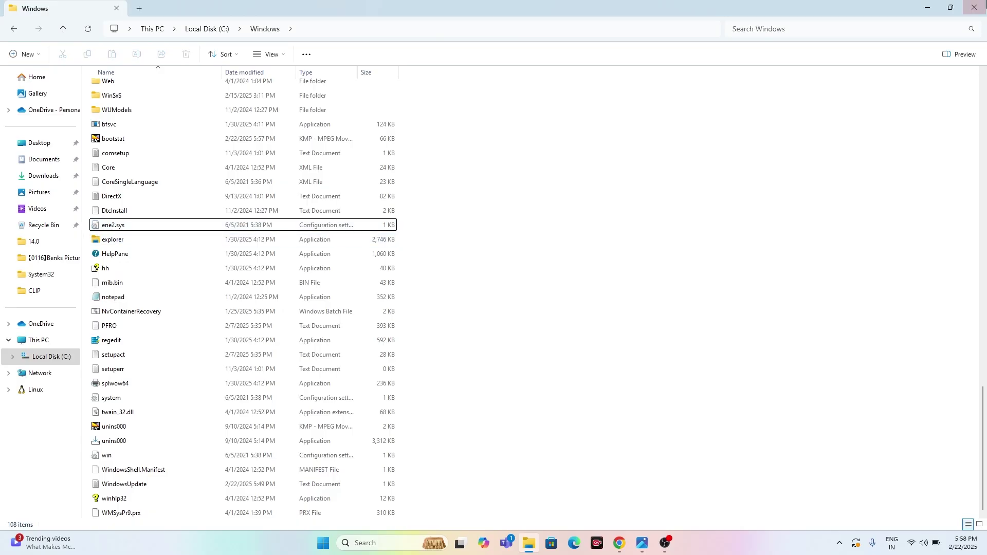
{"action": "left_click", "coordinate": [974, 7]}
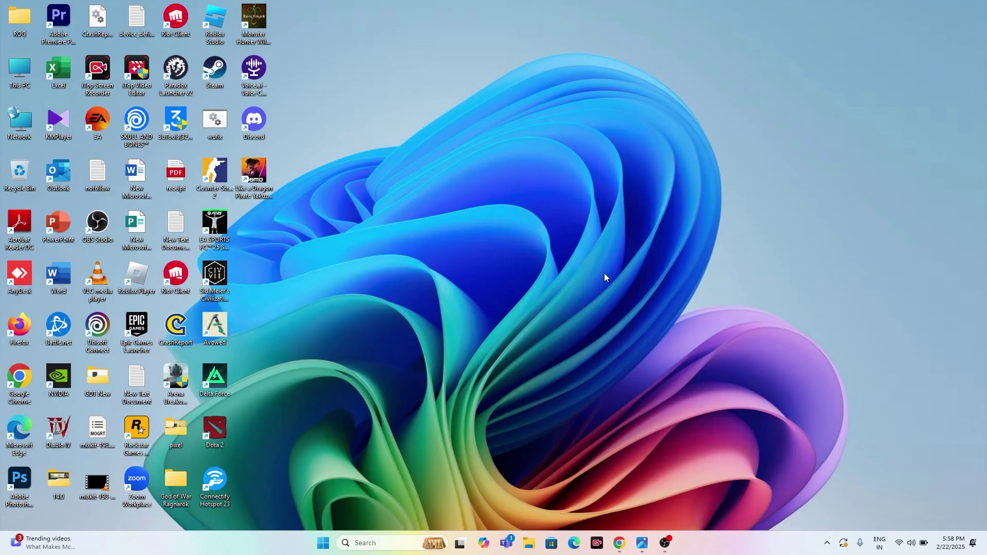
Search Windows for 'core' to find Core isolation.
{"action": "left_click", "coordinate": [390, 536]}
{"action": "type", "text": "co"}
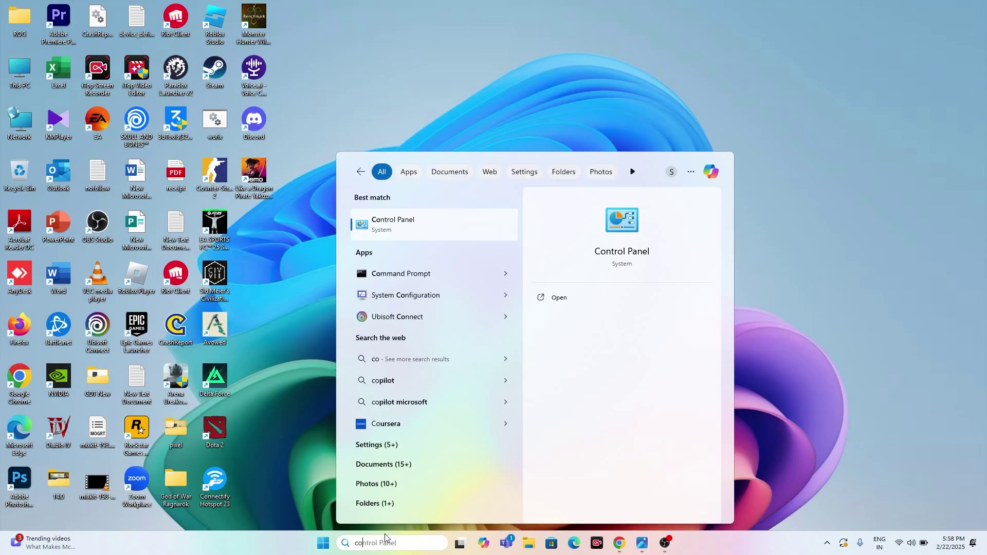
{"action": "type", "text": "re"}
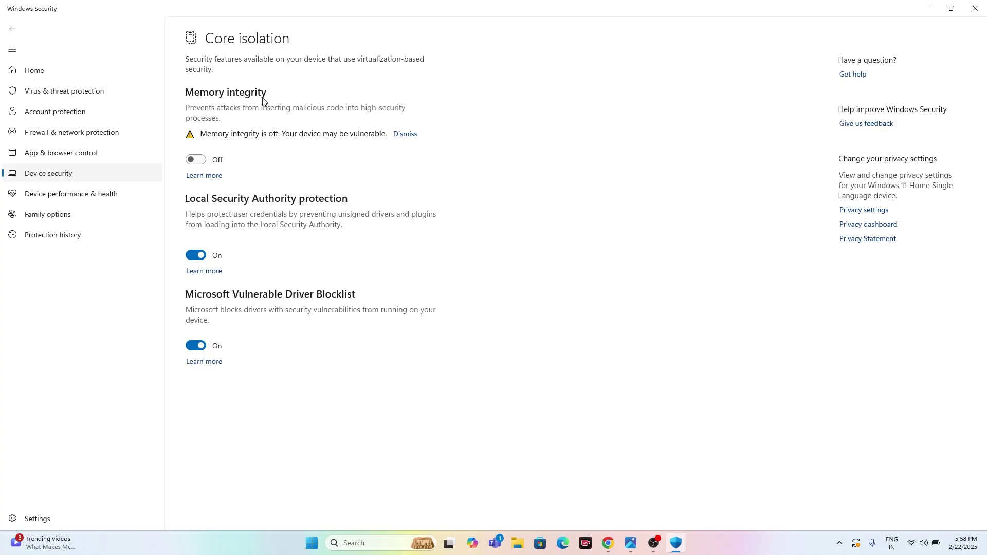
Leave Memory integrity Off after dismissing the restart notice, and close Windows Security.
{"action": "left_click", "coordinate": [196, 160]}
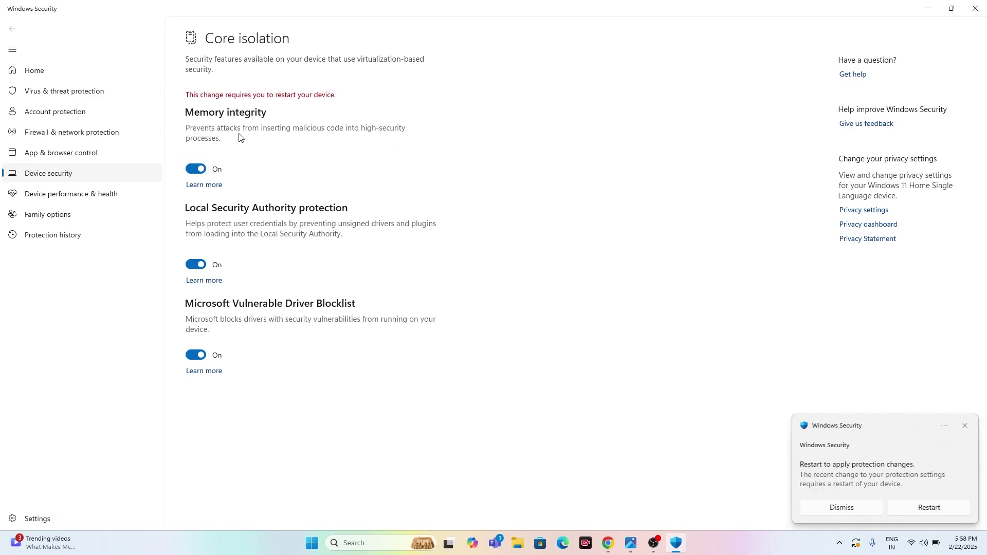
{"action": "left_click", "coordinate": [964, 425]}
{"action": "left_click", "coordinate": [195, 169]}
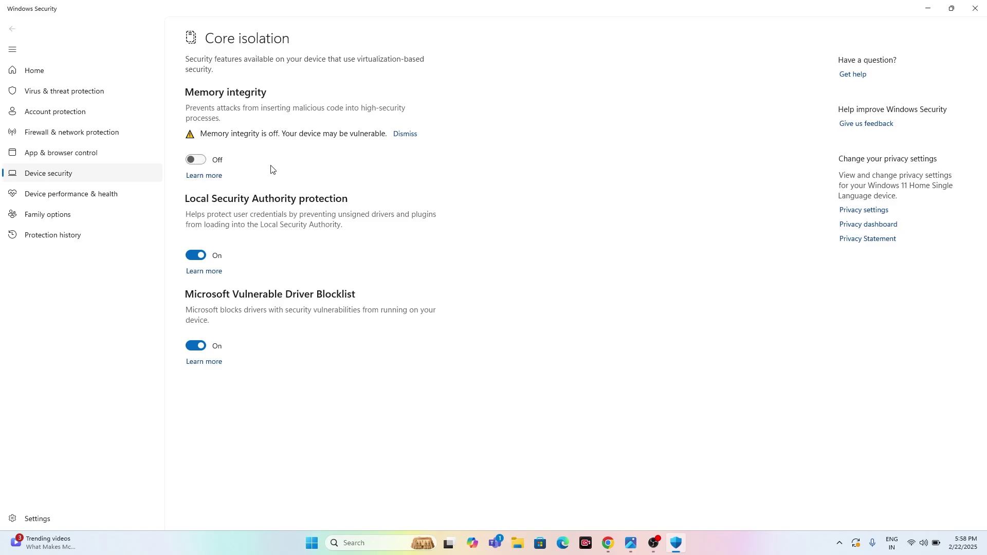
{"action": "left_click", "coordinate": [975, 9]}
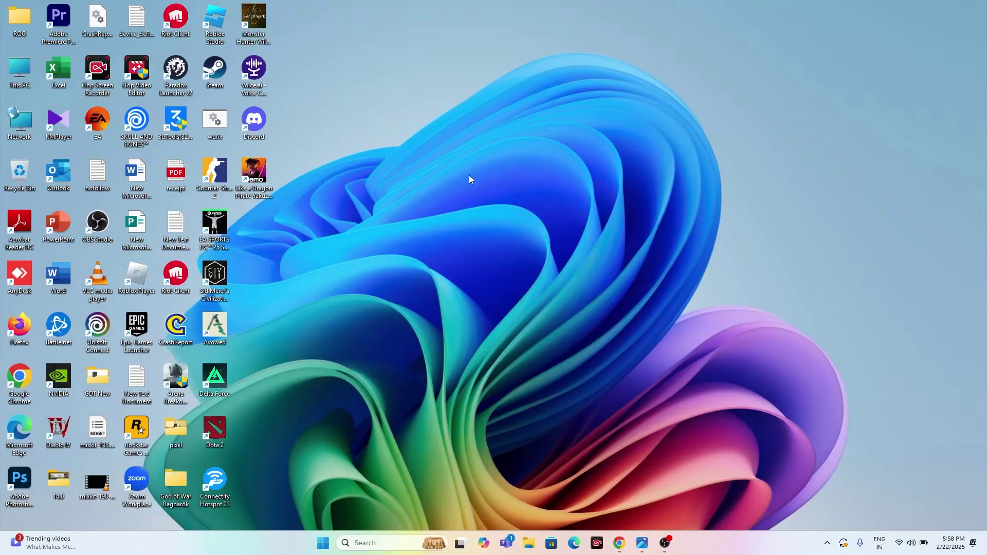
Reopen C:\Windows in File Explorer to confirm ene2.sys exists, then close Explorer.
{"action": "left_click", "coordinate": [529, 543]}
{"action": "left_click", "coordinate": [42, 324]}
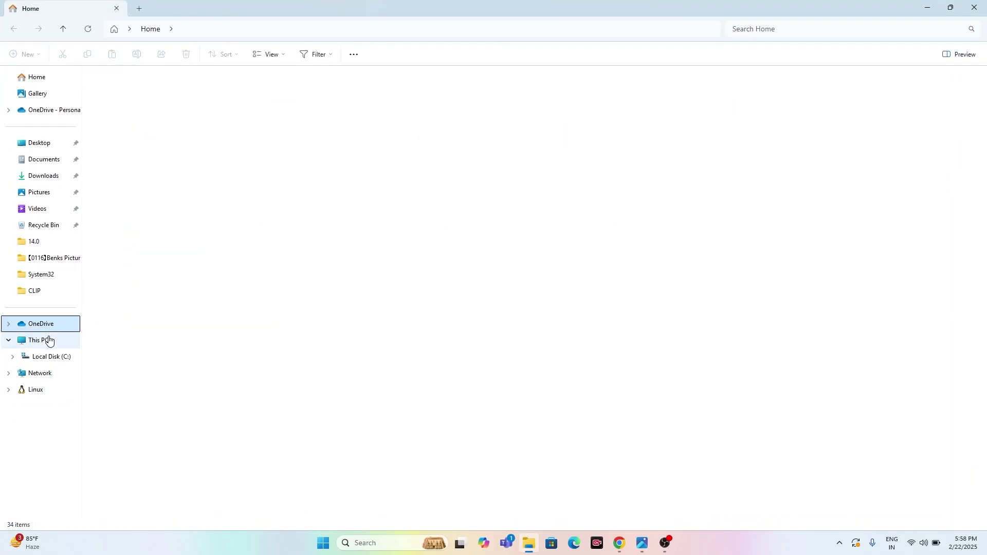
{"action": "left_click", "coordinate": [46, 340]}
{"action": "double_click", "coordinate": [159, 108]}
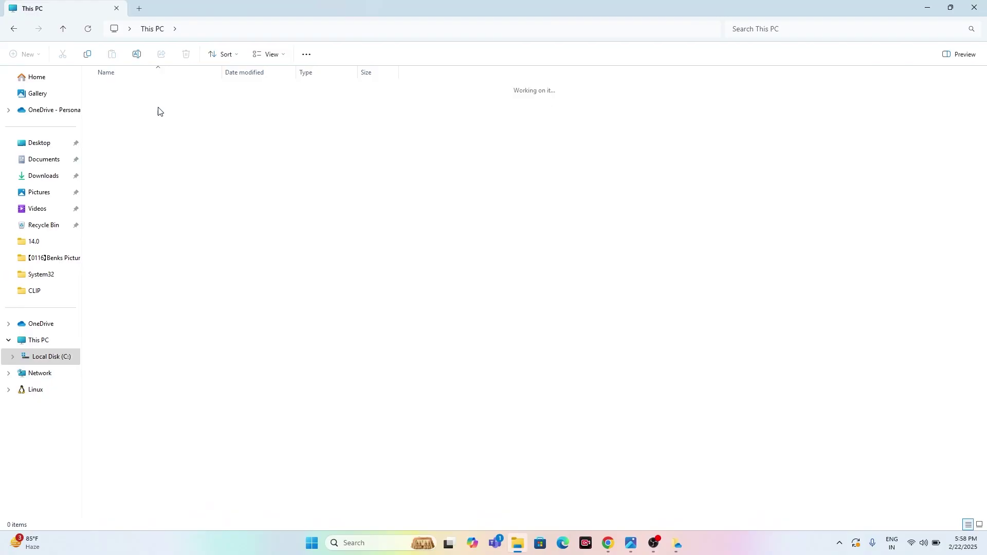
{"action": "double_click", "coordinate": [115, 290]}
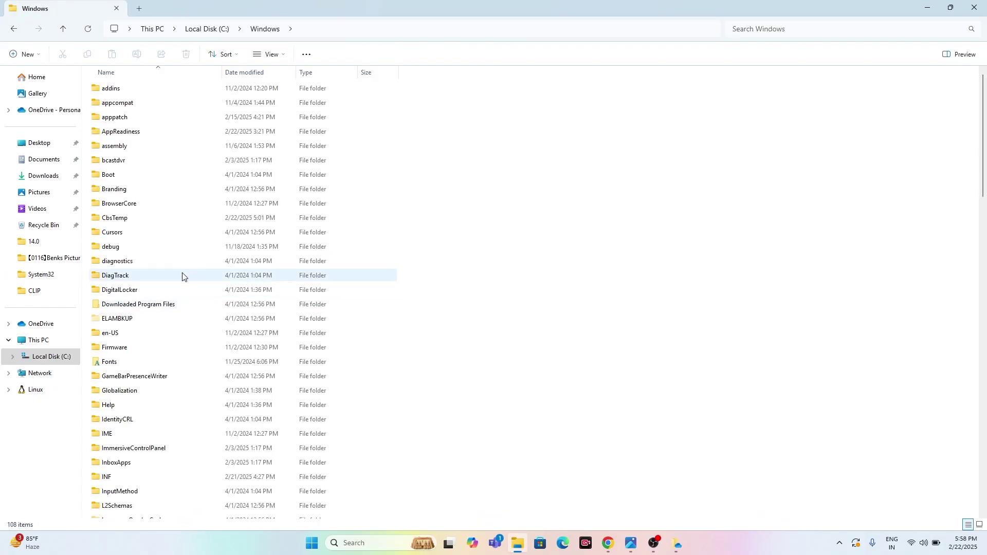
{"action": "scroll", "coordinate": [180, 276], "scroll_direction": "down", "scroll_amount": 20}
{"action": "scroll", "coordinate": [177, 268], "scroll_direction": "down", "scroll_amount": 6}
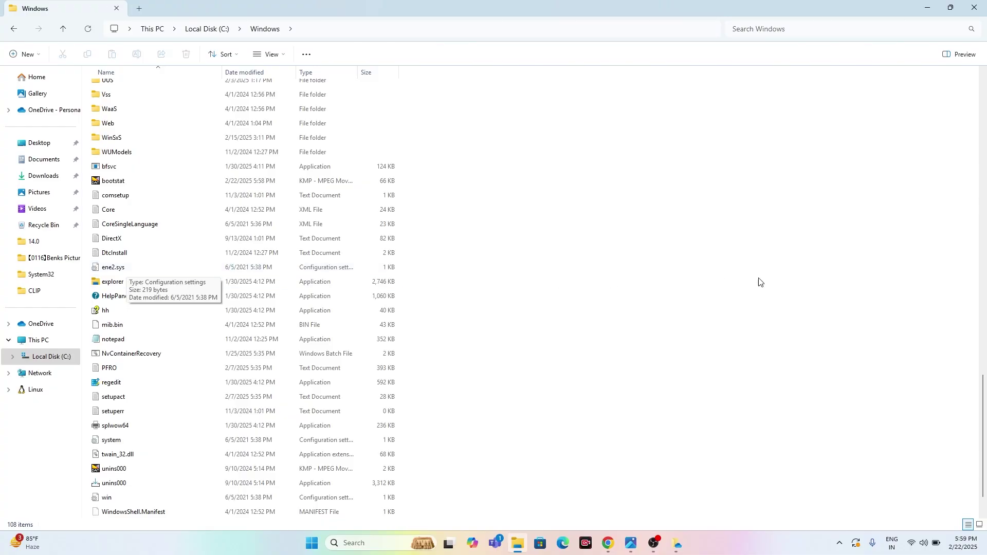
{"action": "left_click", "coordinate": [971, 5]}
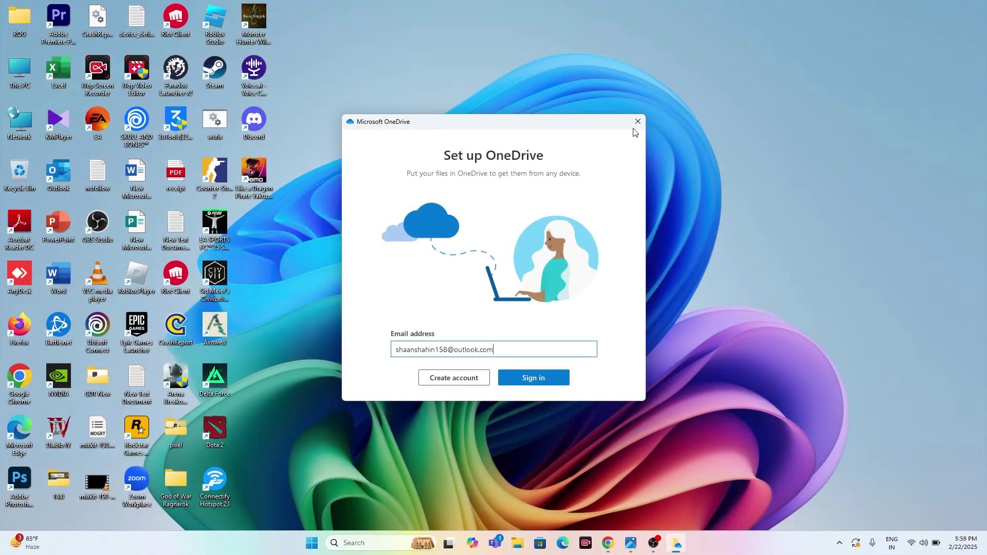
Dismiss the Set up OneDrive prompt.
{"action": "left_click", "coordinate": [639, 128]}
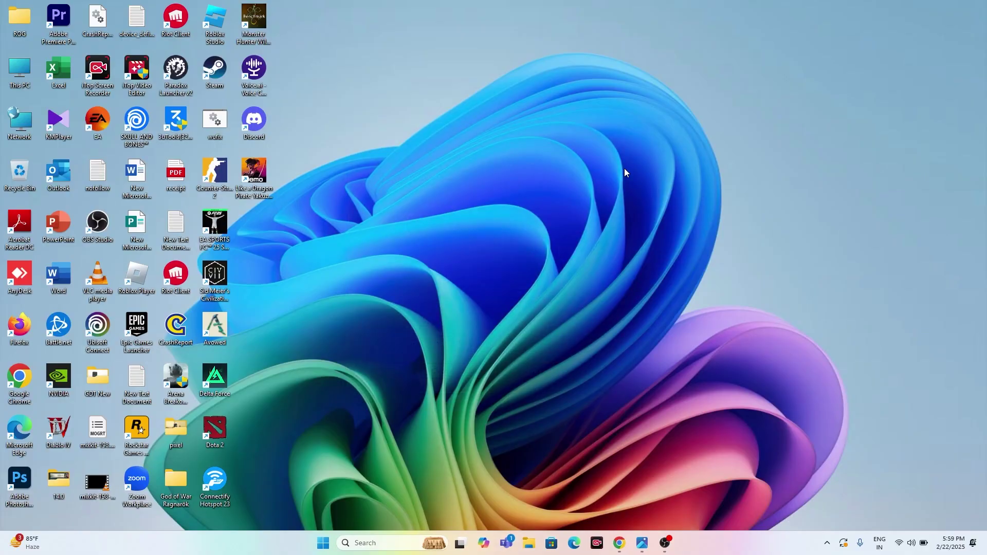